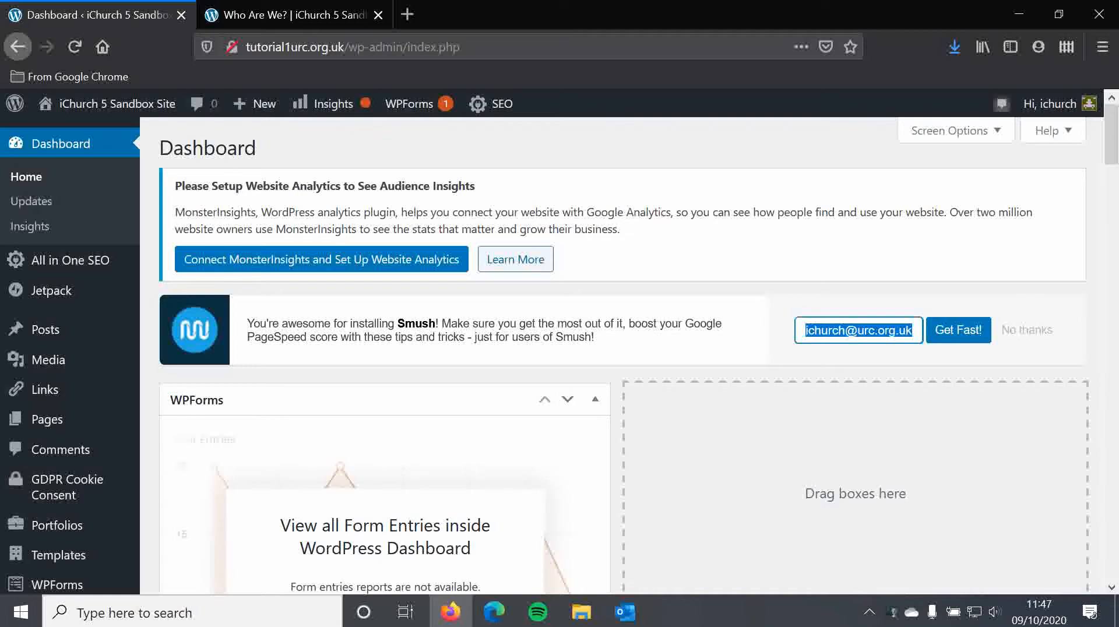
Step: Review the live Who Are We? page from its header down to its current footer
{"action": "left_click", "coordinate": [537, 142]}
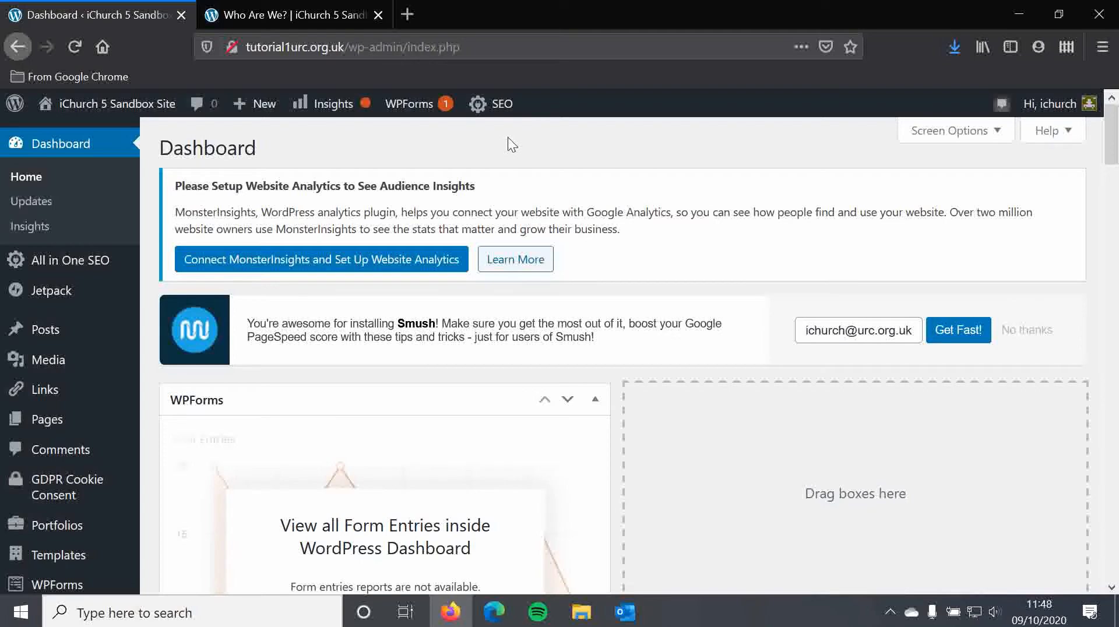
{"action": "left_click", "coordinate": [298, 15]}
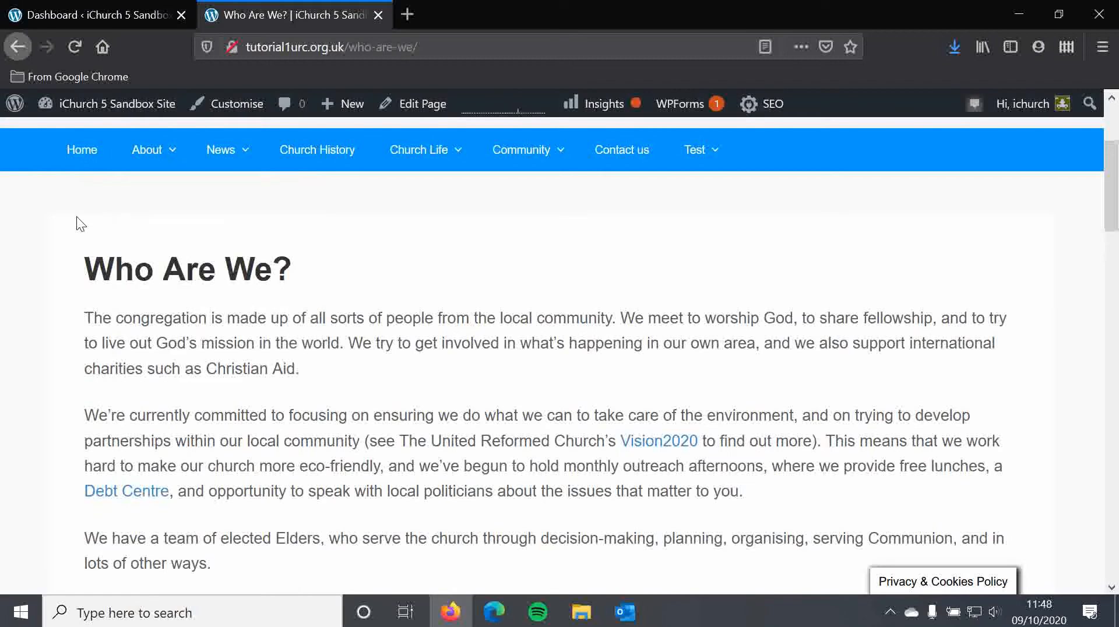
{"action": "scroll", "coordinate": [303, 175], "scroll_direction": "up", "scroll_amount": 3}
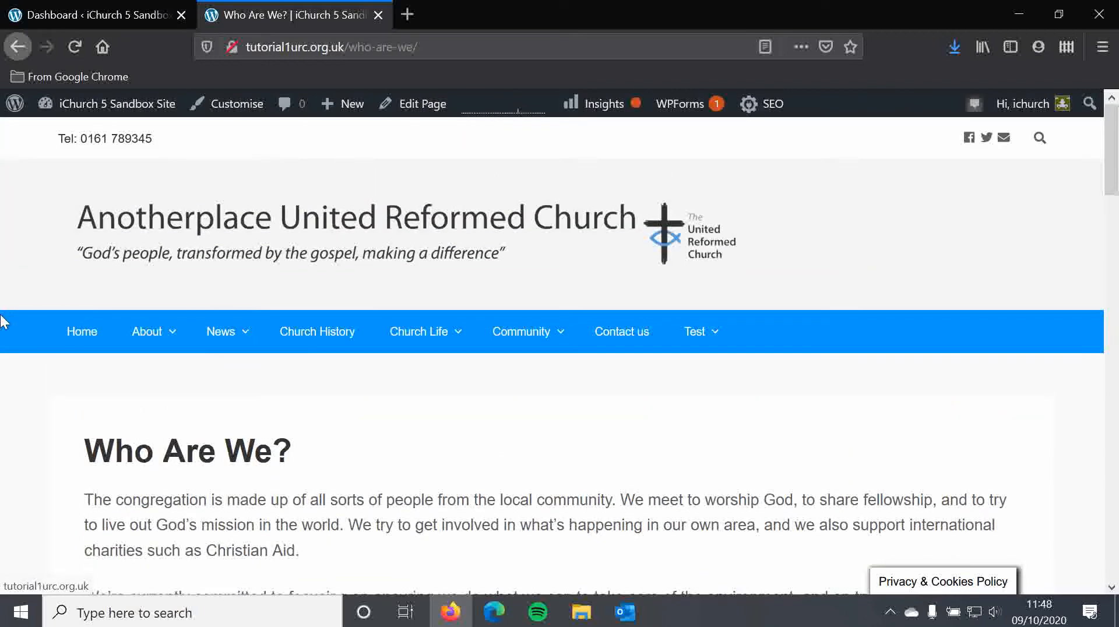
{"action": "scroll", "coordinate": [7, 319], "scroll_direction": "down", "scroll_amount": 10}
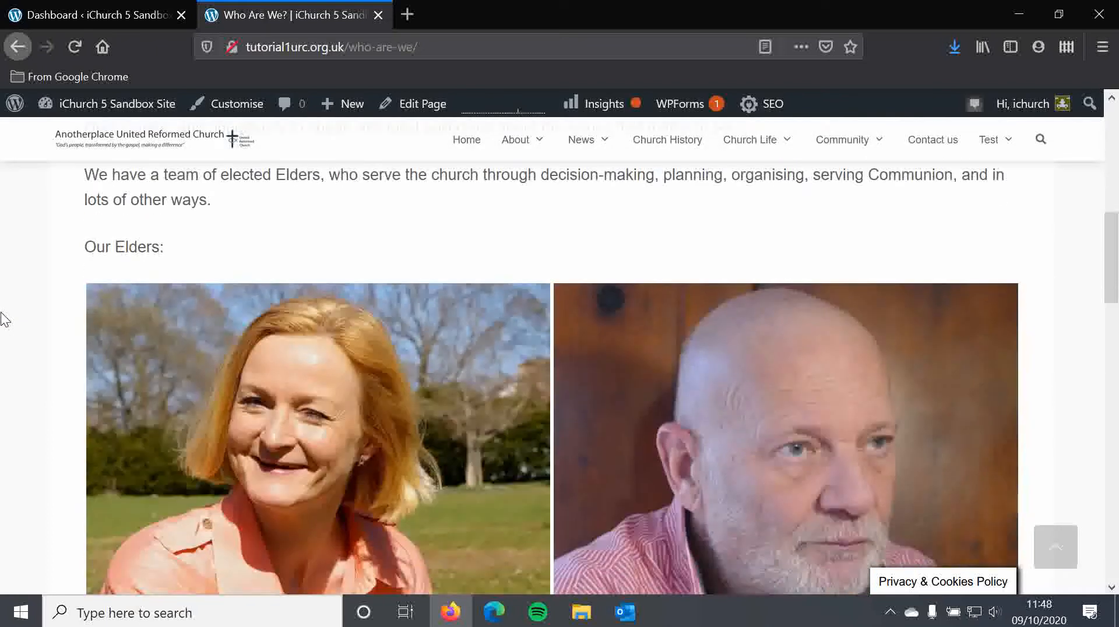
{"action": "scroll", "coordinate": [7, 319], "scroll_direction": "down", "scroll_amount": 8}
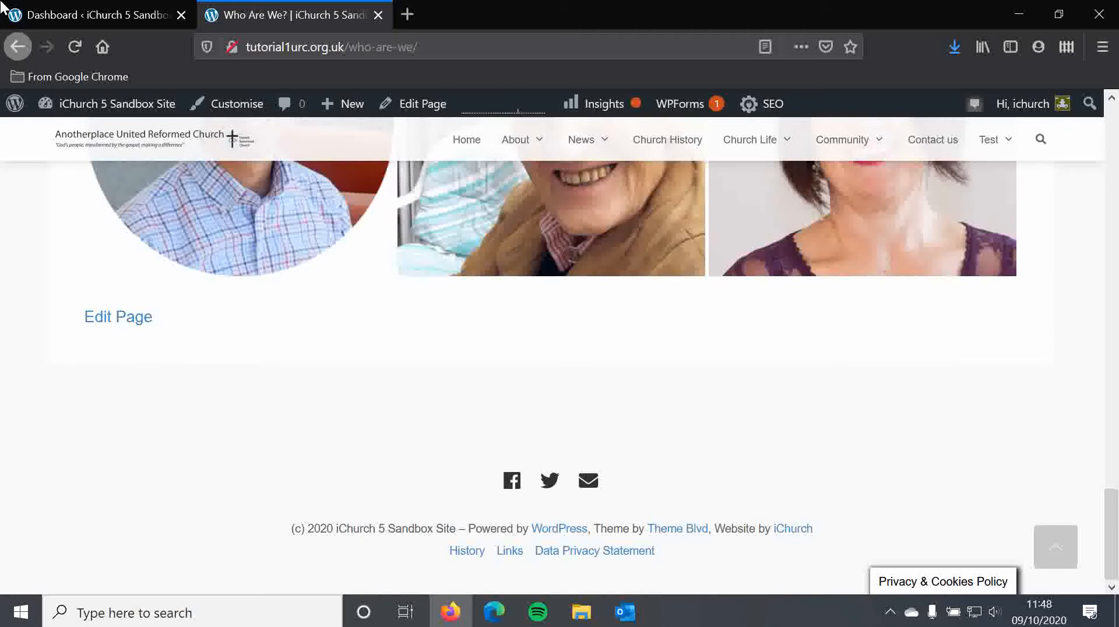
Step: Return to the WordPress dashboard and open the Footer section of the Appearance theme options
{"action": "left_click", "coordinate": [102, 16]}
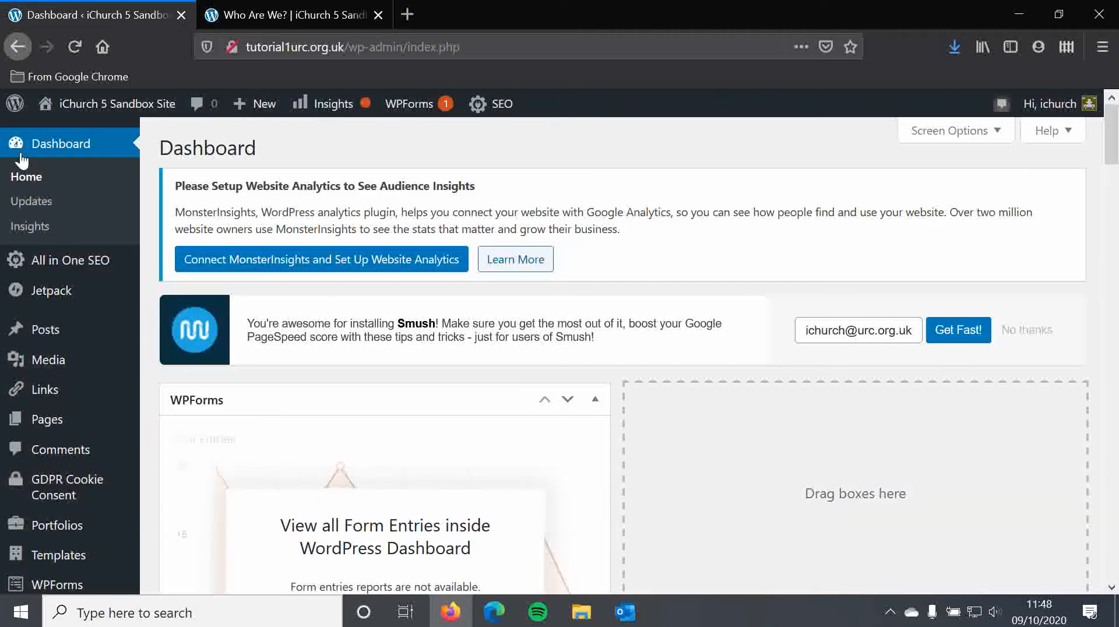
{"action": "mouse_move", "coordinate": [130, 260]}
{"action": "scroll", "coordinate": [155, 201], "scroll_direction": "down", "scroll_amount": 3}
{"action": "mouse_move", "coordinate": [114, 455]}
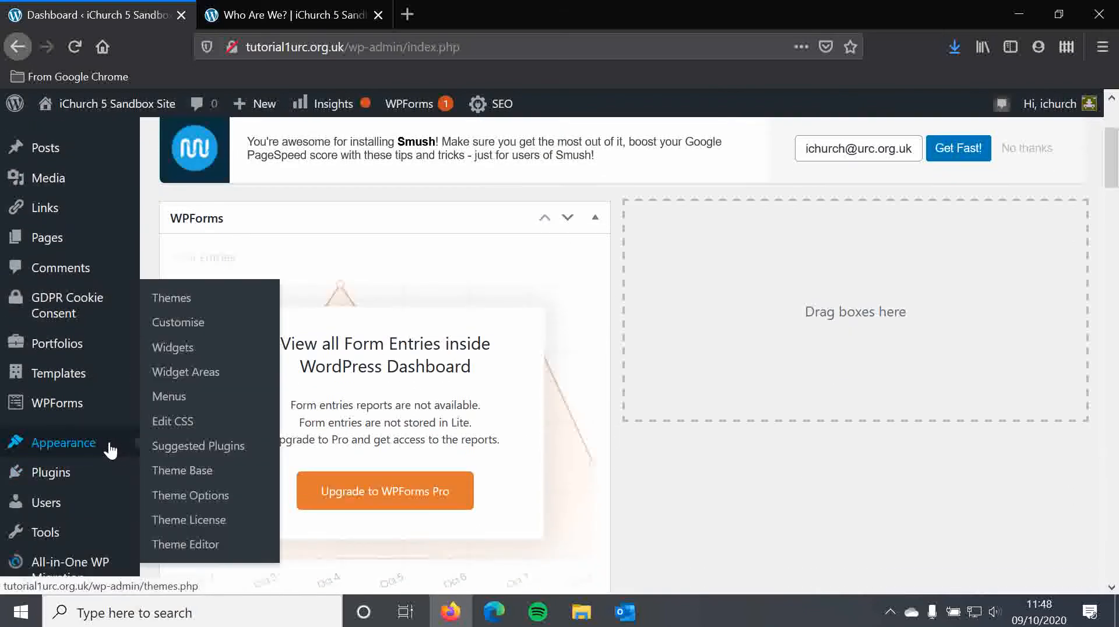
{"action": "left_click", "coordinate": [203, 503]}
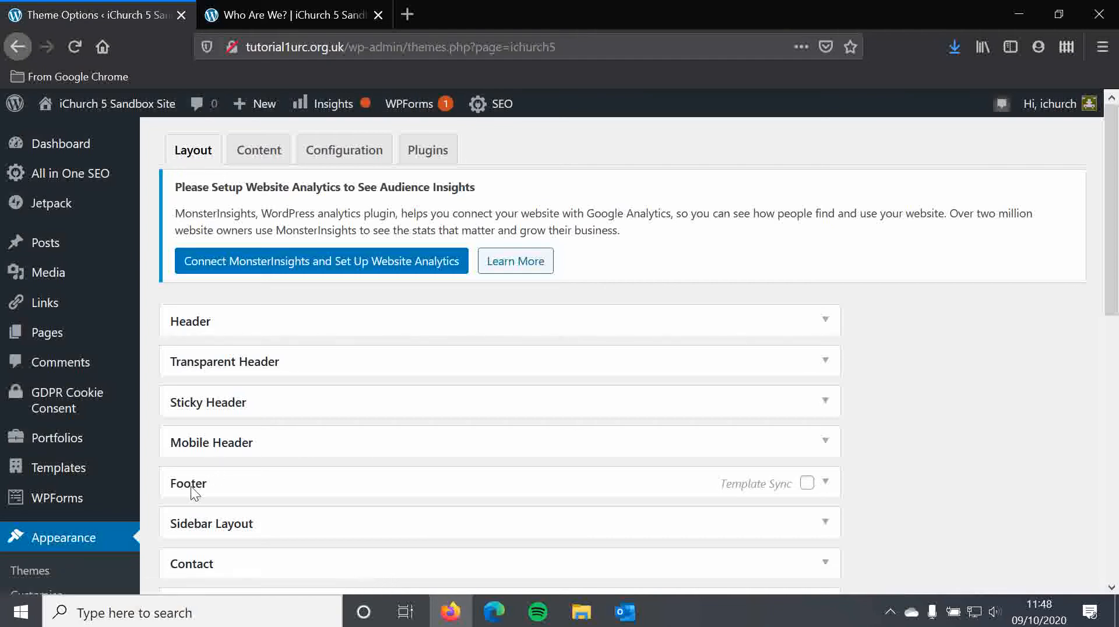
{"action": "left_click", "coordinate": [827, 483]}
{"action": "scroll", "coordinate": [833, 488], "scroll_direction": "down", "scroll_amount": 5}
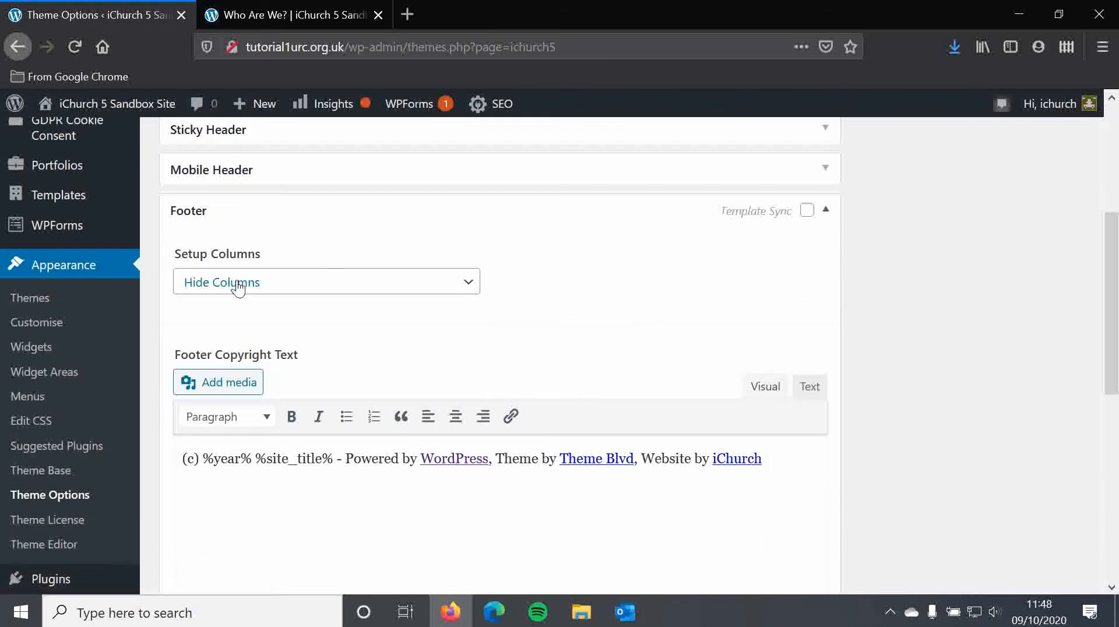
Step: Set up the footer with 3 Columns, keeping the 12-Column Grid and equal 1/3 widths
{"action": "left_click_drag", "start_coordinate": [175, 254], "coordinate": [288, 269]}
{"action": "left_click", "coordinate": [281, 246]}
{"action": "left_click", "coordinate": [366, 284]}
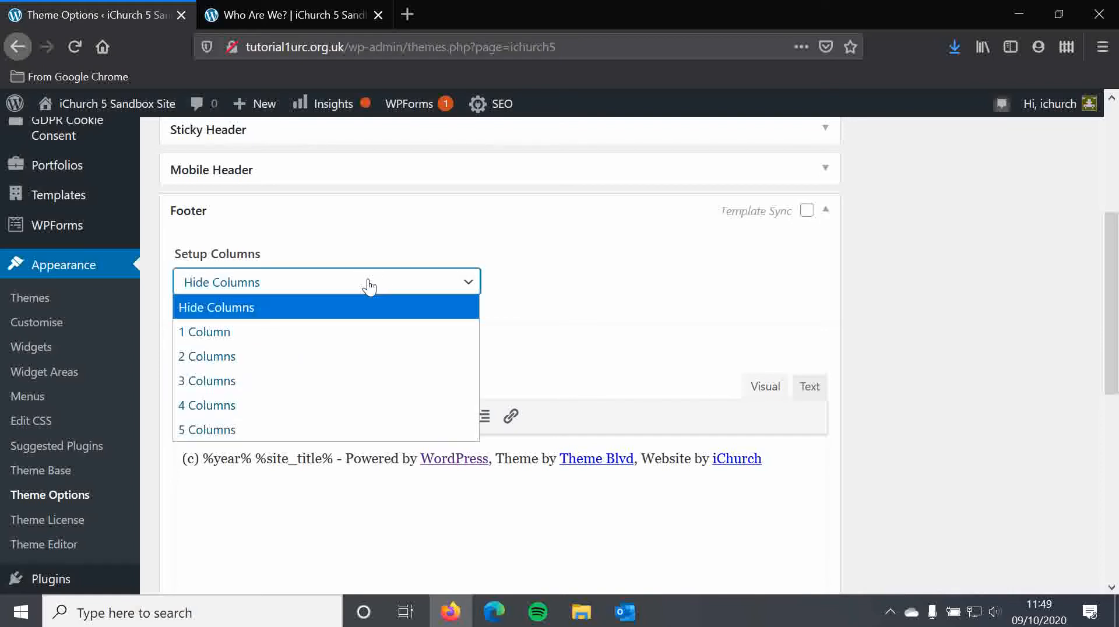
{"action": "left_click", "coordinate": [256, 381]}
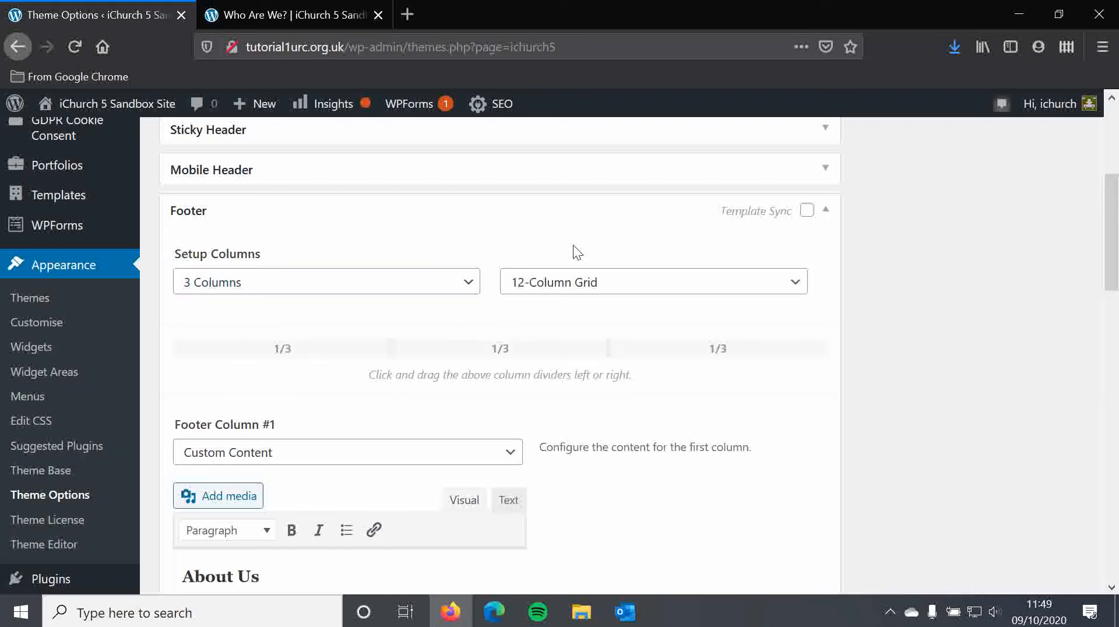
{"action": "left_click", "coordinate": [572, 284]}
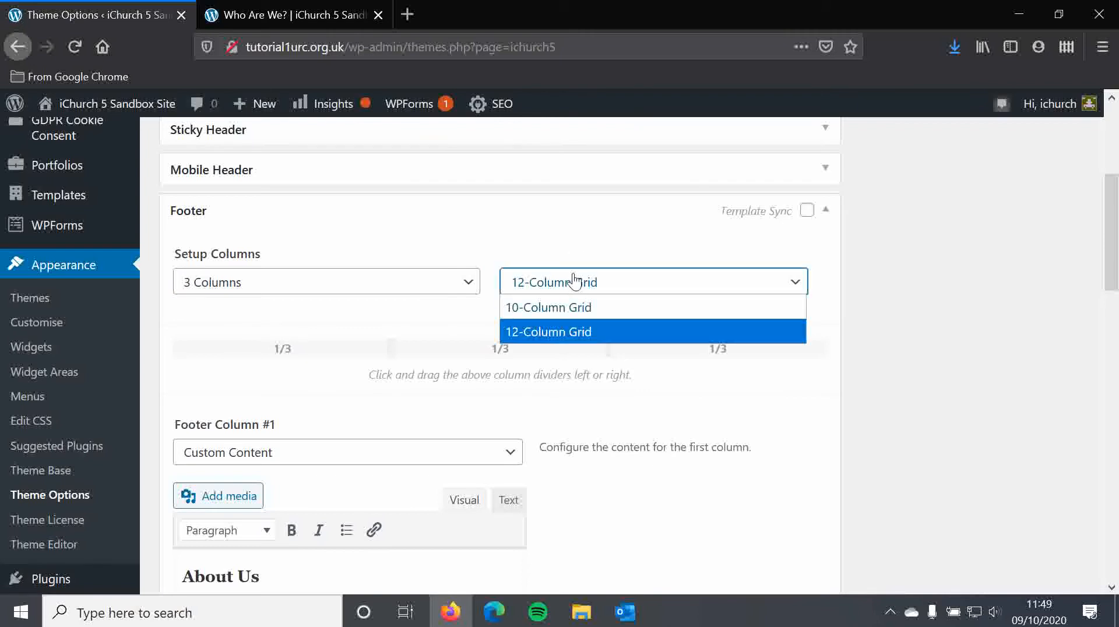
{"action": "left_click", "coordinate": [575, 243]}
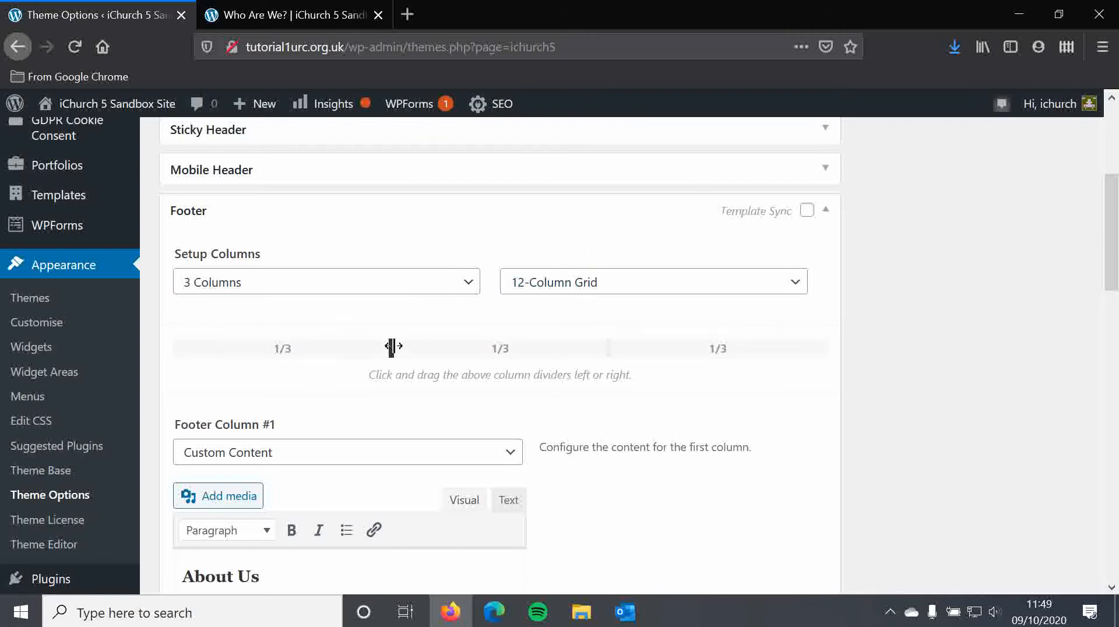
{"action": "mouse_move", "coordinate": [373, 354]}
{"action": "left_mouse_down"}
{"action": "mouse_move", "coordinate": [347, 349]}
{"action": "mouse_move", "coordinate": [385, 348]}
{"action": "left_mouse_up"}
Step: Save the footer options and reload the Who Are We? page to check its footer
{"action": "scroll", "coordinate": [378, 345], "scroll_direction": "down", "scroll_amount": 2}
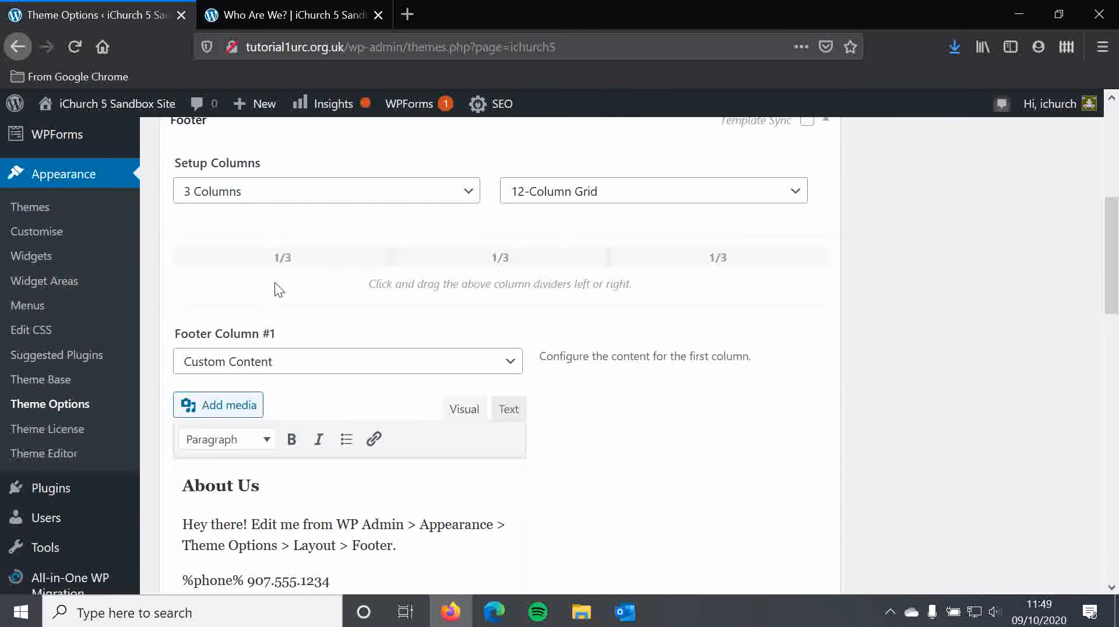
{"action": "scroll", "coordinate": [250, 268], "scroll_direction": "down", "scroll_amount": 2}
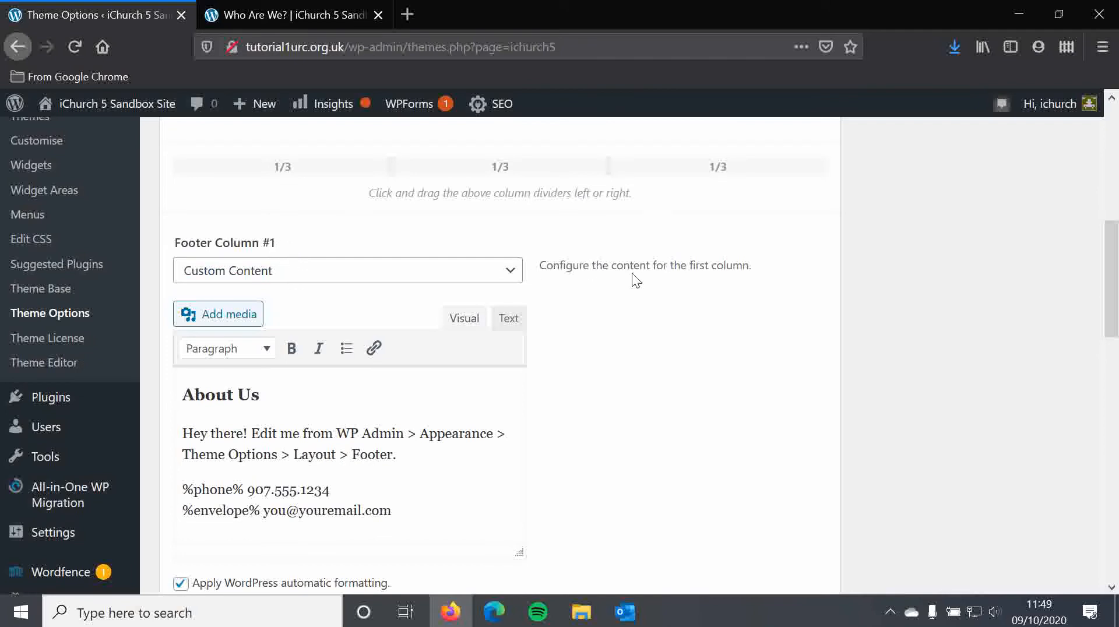
{"action": "left_click_drag", "start_coordinate": [1110, 274], "coordinate": [1084, 375]}
{"action": "scroll", "coordinate": [1085, 375], "scroll_direction": "down", "scroll_amount": 7}
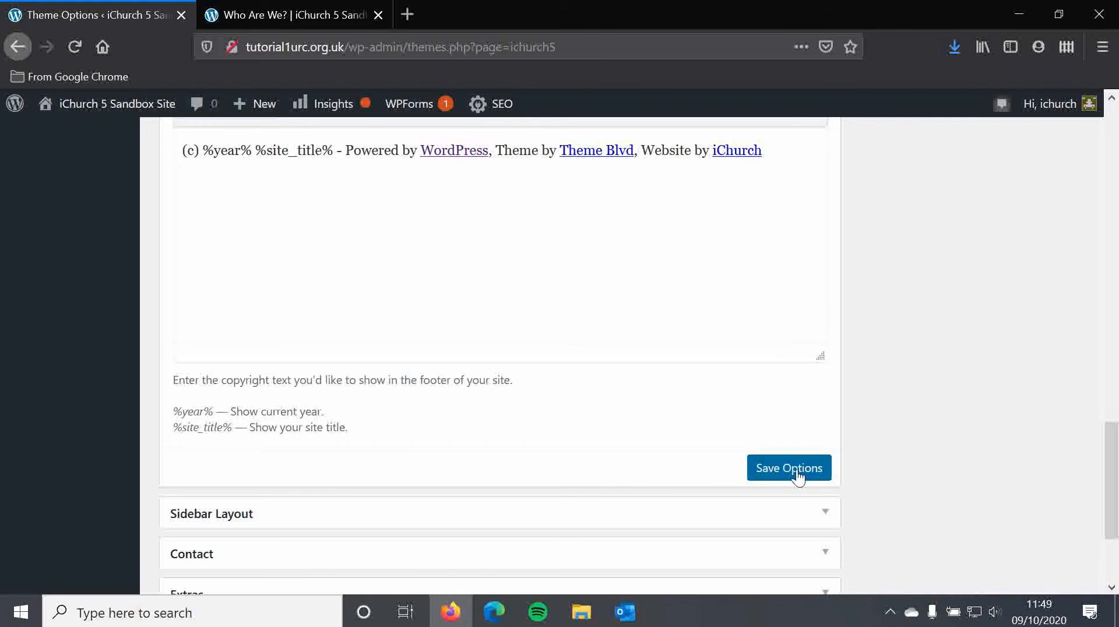
{"action": "left_click", "coordinate": [796, 475]}
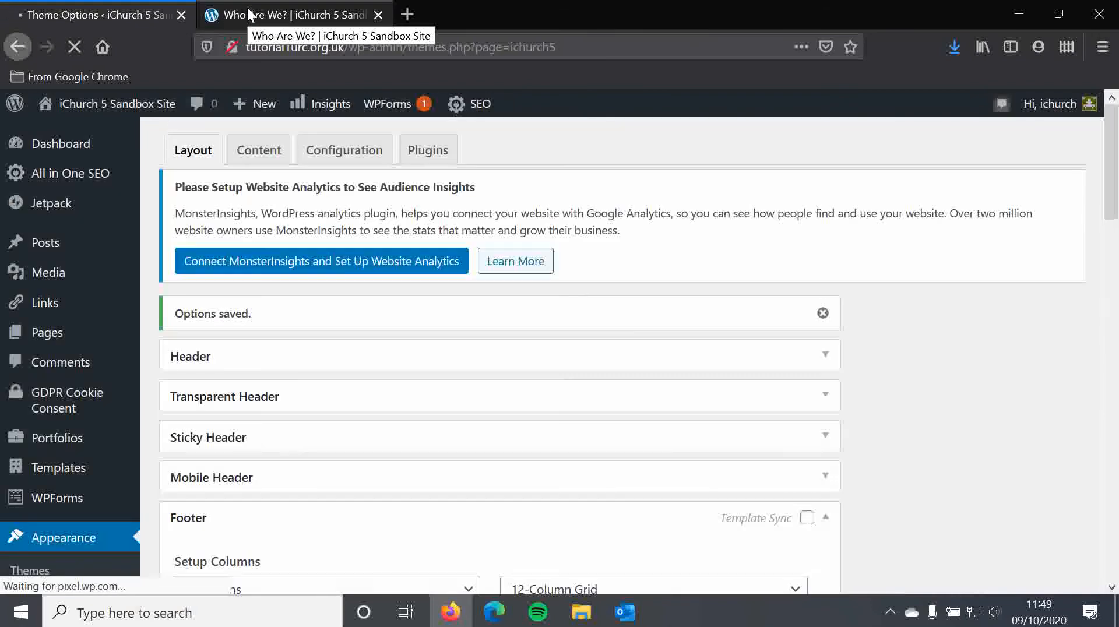
{"action": "left_click", "coordinate": [249, 13]}
{"action": "left_click", "coordinate": [74, 44]}
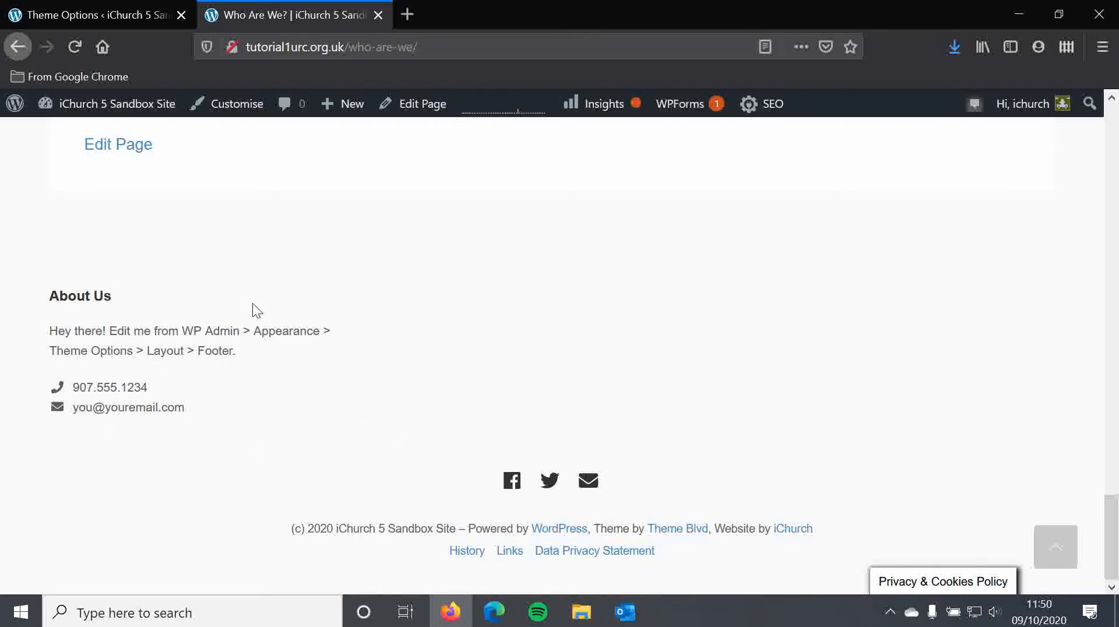
Step: Examine the placeholder text and the %phone% and %envelope% codes in Footer Column #1, comparing them with the live footer
{"action": "left_click", "coordinate": [80, 15]}
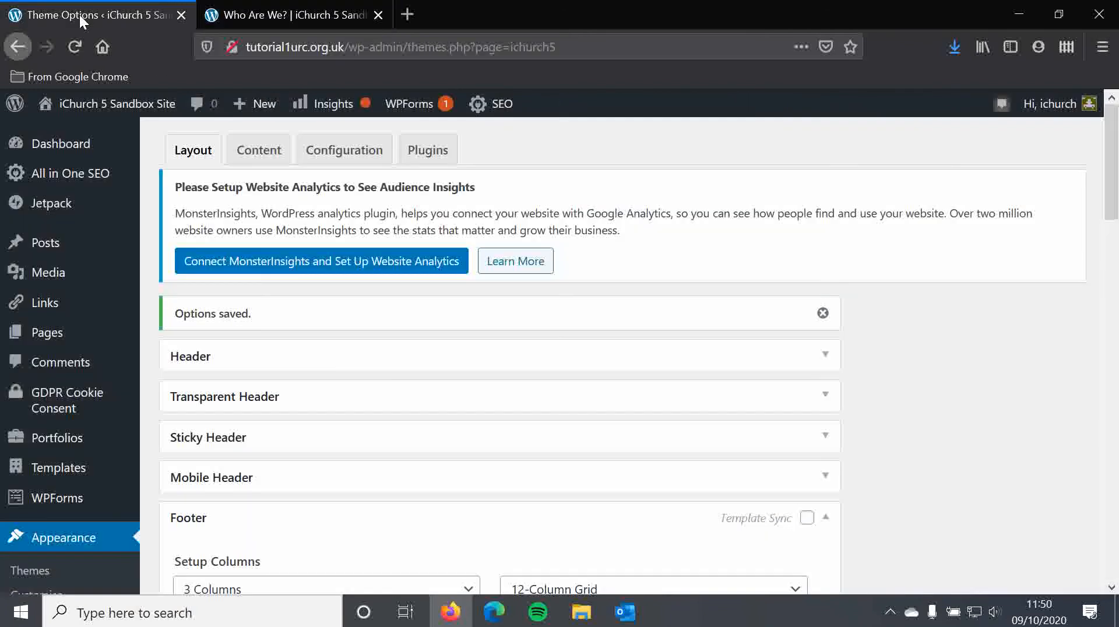
{"action": "scroll", "coordinate": [516, 376], "scroll_direction": "down", "scroll_amount": 10}
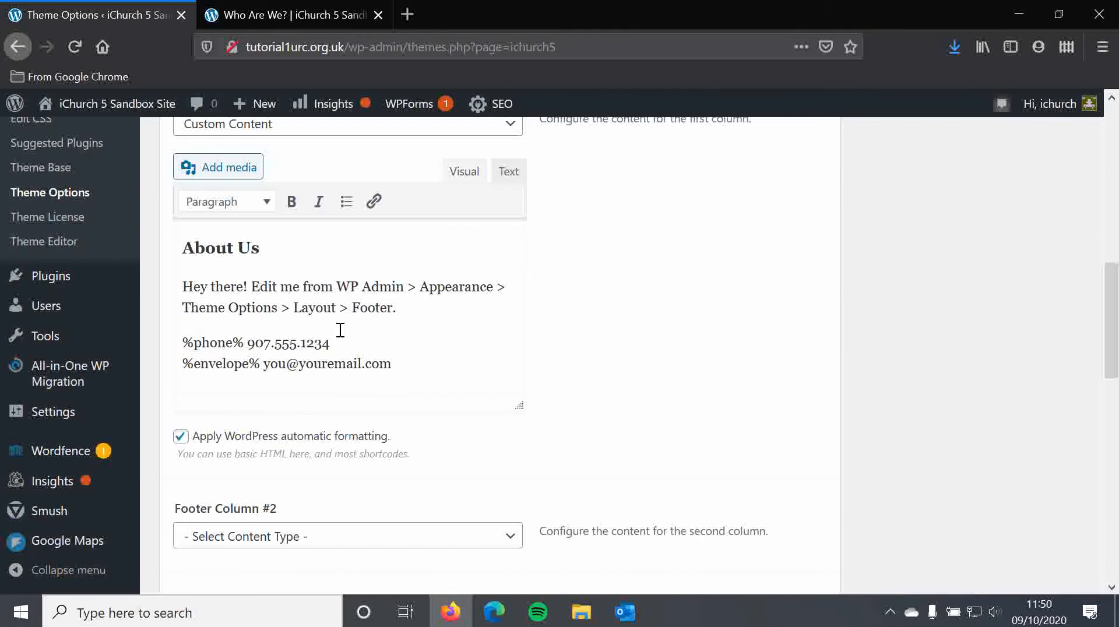
{"action": "scroll", "coordinate": [231, 350], "scroll_direction": "up", "scroll_amount": 3}
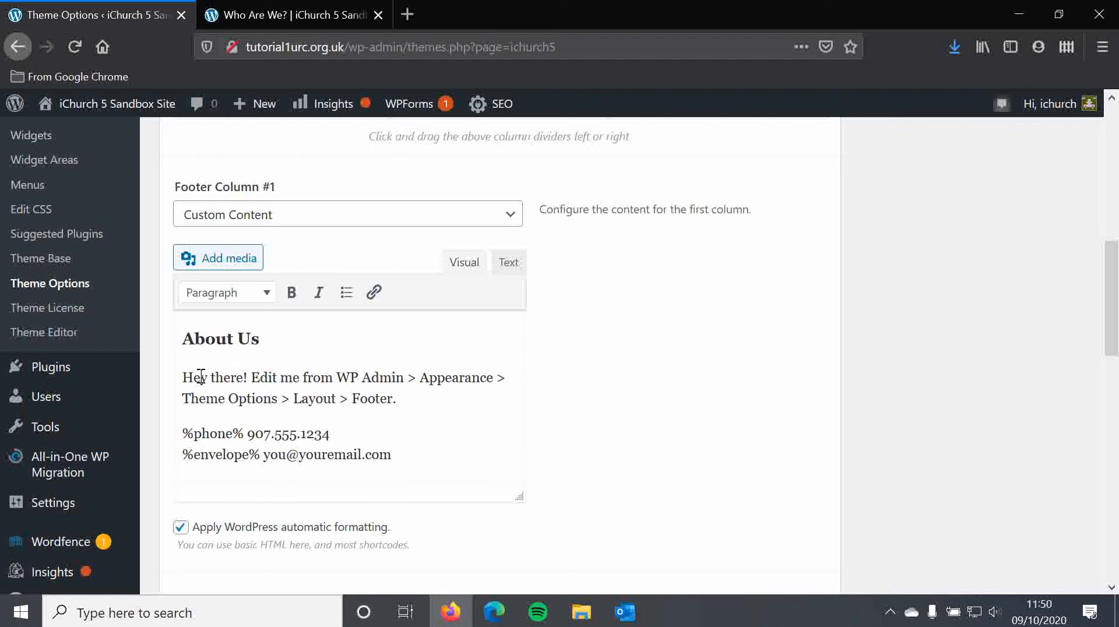
{"action": "left_click_drag", "start_coordinate": [427, 454], "coordinate": [145, 380]}
{"action": "left_click", "coordinate": [455, 414]}
{"action": "left_click_drag", "start_coordinate": [244, 431], "coordinate": [183, 433]}
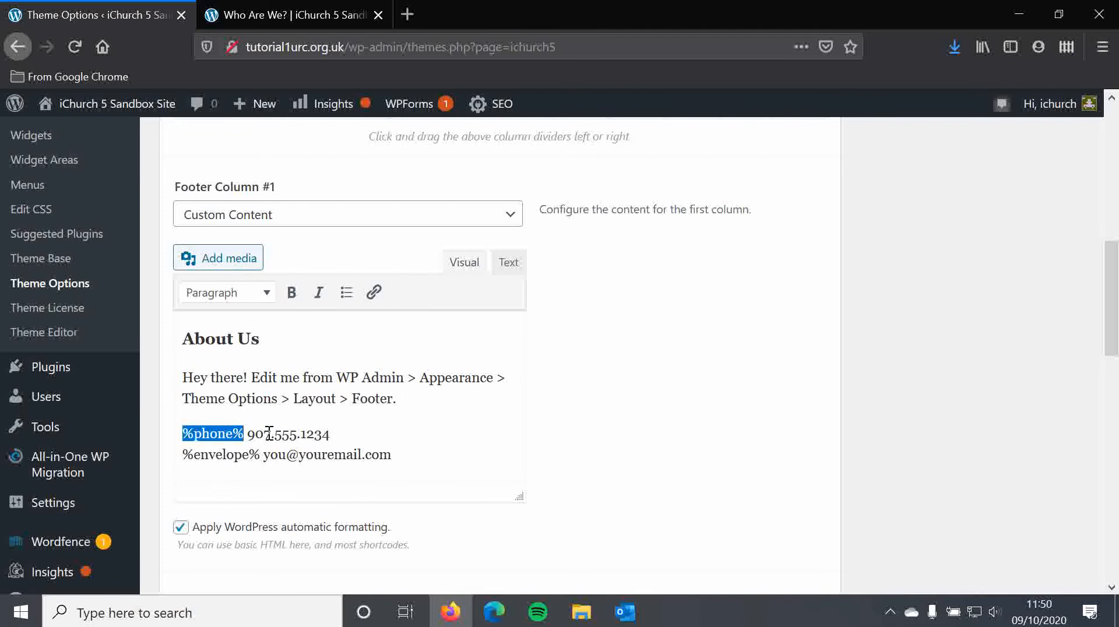
{"action": "left_click", "coordinate": [354, 434]}
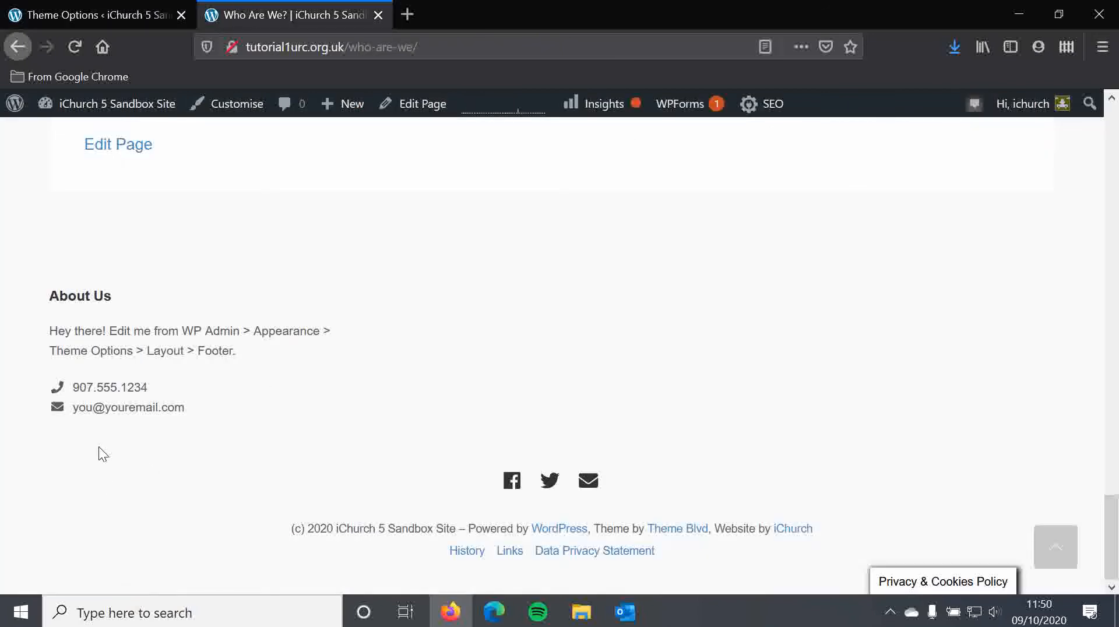
{"action": "left_click", "coordinate": [58, 7]}
{"action": "left_click", "coordinate": [402, 428]}
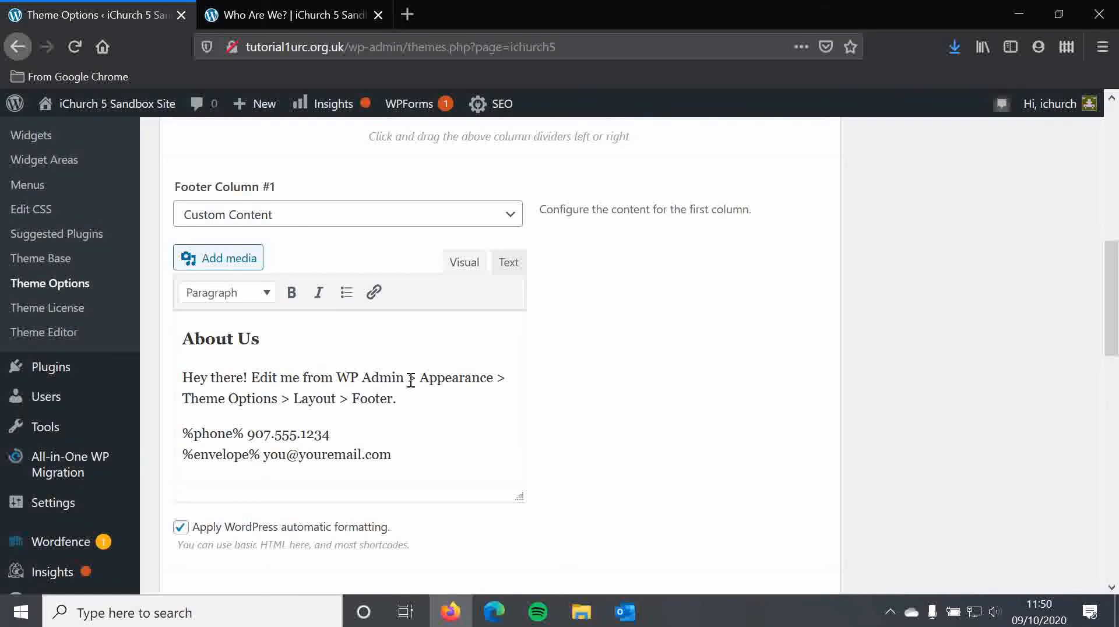
Step: Set the content type of Footer Column #2 to Custom Content
{"action": "scroll", "coordinate": [341, 369], "scroll_direction": "down", "scroll_amount": 3}
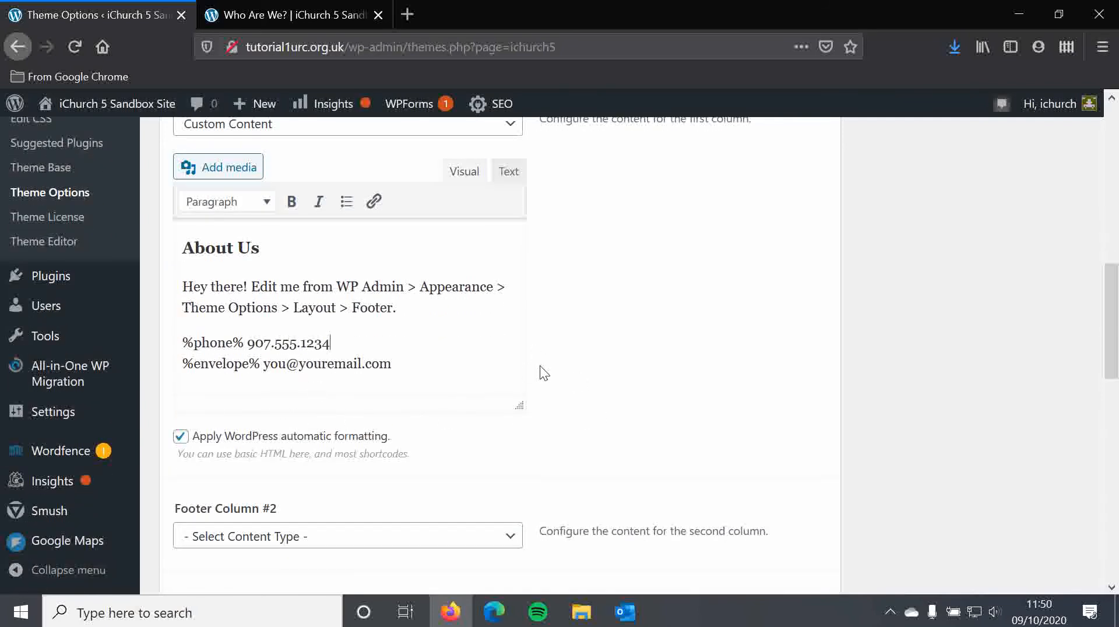
{"action": "scroll", "coordinate": [564, 355], "scroll_direction": "down", "scroll_amount": 5}
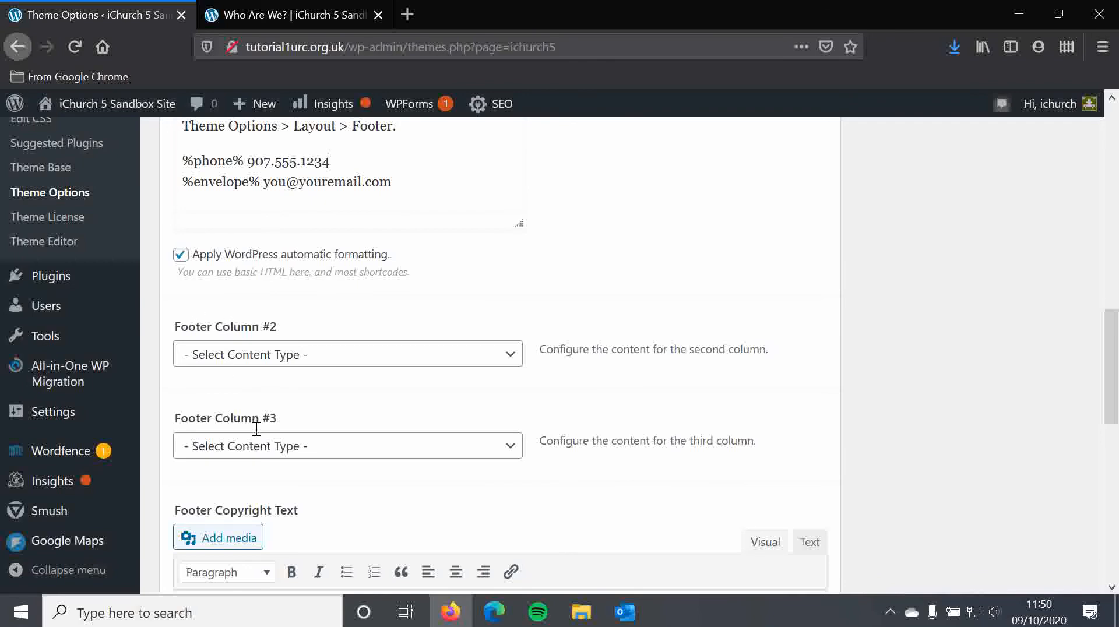
{"action": "left_click", "coordinate": [260, 365]}
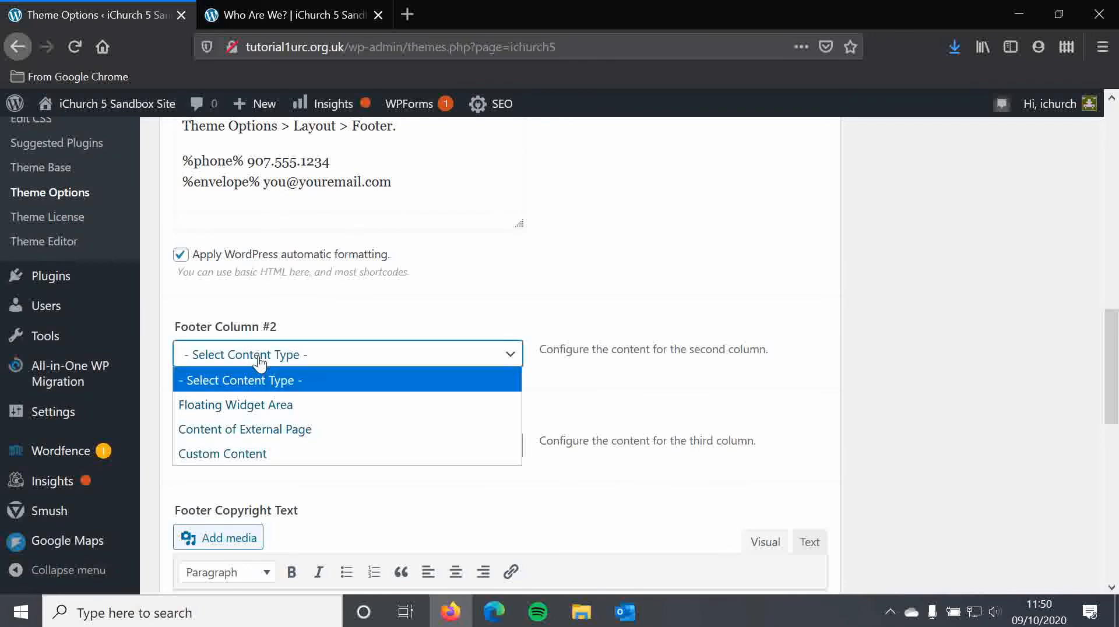
{"action": "left_click", "coordinate": [245, 453]}
{"action": "scroll", "coordinate": [245, 452], "scroll_direction": "down", "scroll_amount": 3}
{"action": "left_click", "coordinate": [253, 320]}
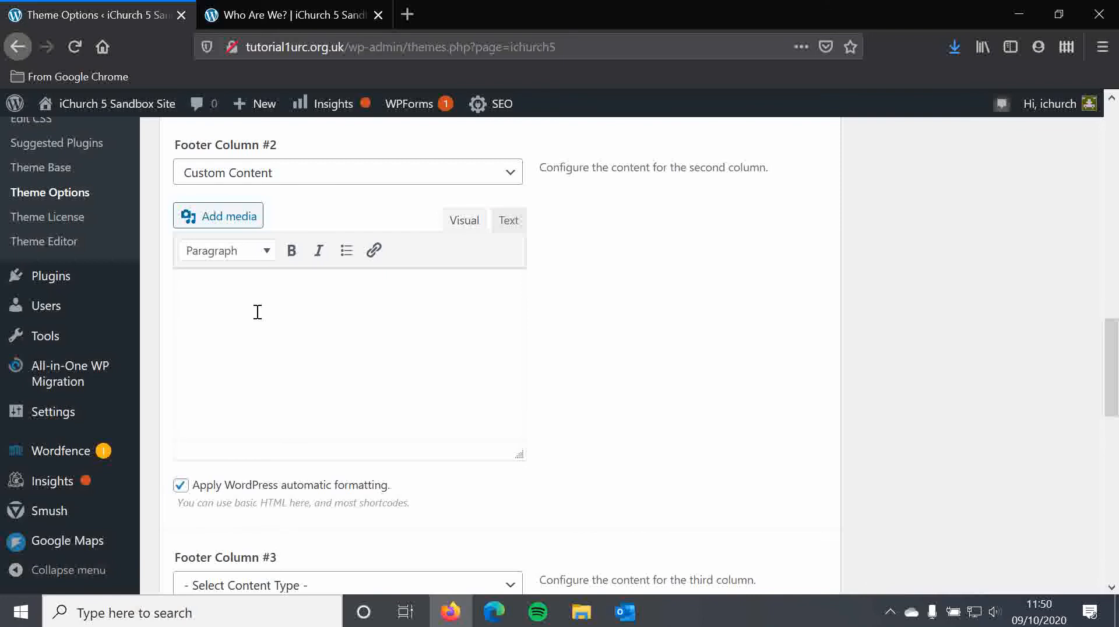
Step: Add a "Contact Us" heading to Footer Column #2, followed by "Minister: Revd. Somebody" and a contact number on its own line
{"action": "left_click", "coordinate": [239, 262]}
{"action": "left_click", "coordinate": [277, 354]}
{"action": "type", "text": "Contact Us"}
{"action": "key", "text": "Return"}
{"action": "type", "text": "Minister: Revd"}
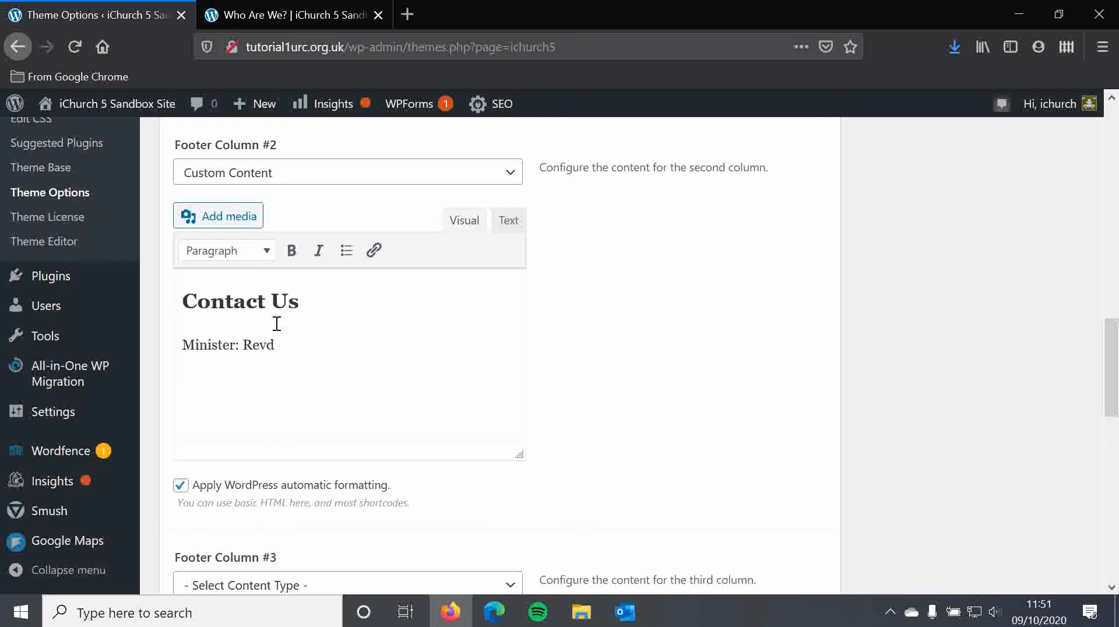
{"action": "type", "text": "."}
{"action": "type", "text": " Somebody "}
{"action": "type", "text": "123456"}
Step: Set the content type of Footer Column #3 to Custom Content and place the cursor in its editor
{"action": "scroll", "coordinate": [428, 223], "scroll_direction": "up", "scroll_amount": 5}
{"action": "scroll", "coordinate": [372, 249], "scroll_direction": "down", "scroll_amount": 2}
{"action": "scroll", "coordinate": [357, 429], "scroll_direction": "down", "scroll_amount": 2}
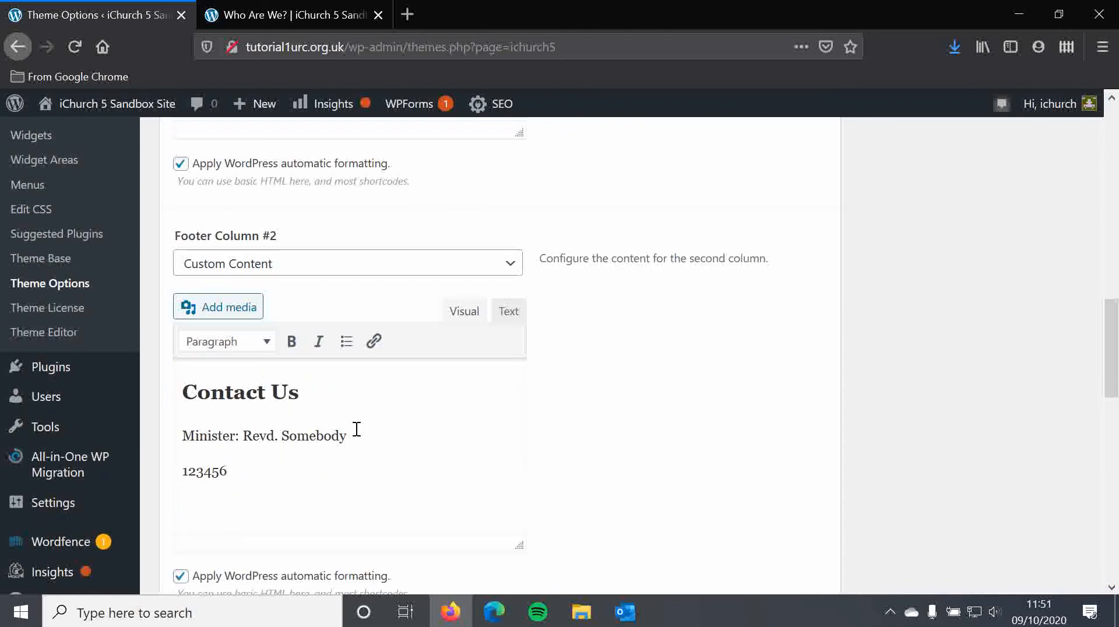
{"action": "scroll", "coordinate": [402, 418], "scroll_direction": "down", "scroll_amount": 2}
{"action": "scroll", "coordinate": [352, 523], "scroll_direction": "down", "scroll_amount": 2}
{"action": "left_click", "coordinate": [242, 493]}
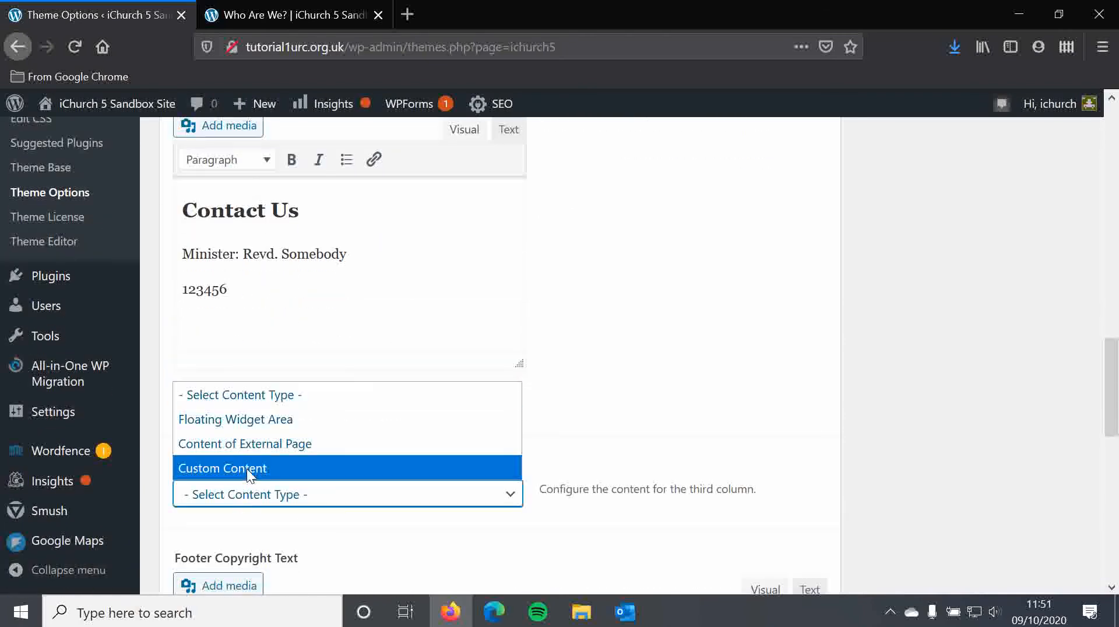
{"action": "left_click", "coordinate": [246, 469]}
{"action": "scroll", "coordinate": [247, 475], "scroll_direction": "down", "scroll_amount": 4}
{"action": "left_click", "coordinate": [250, 475]}
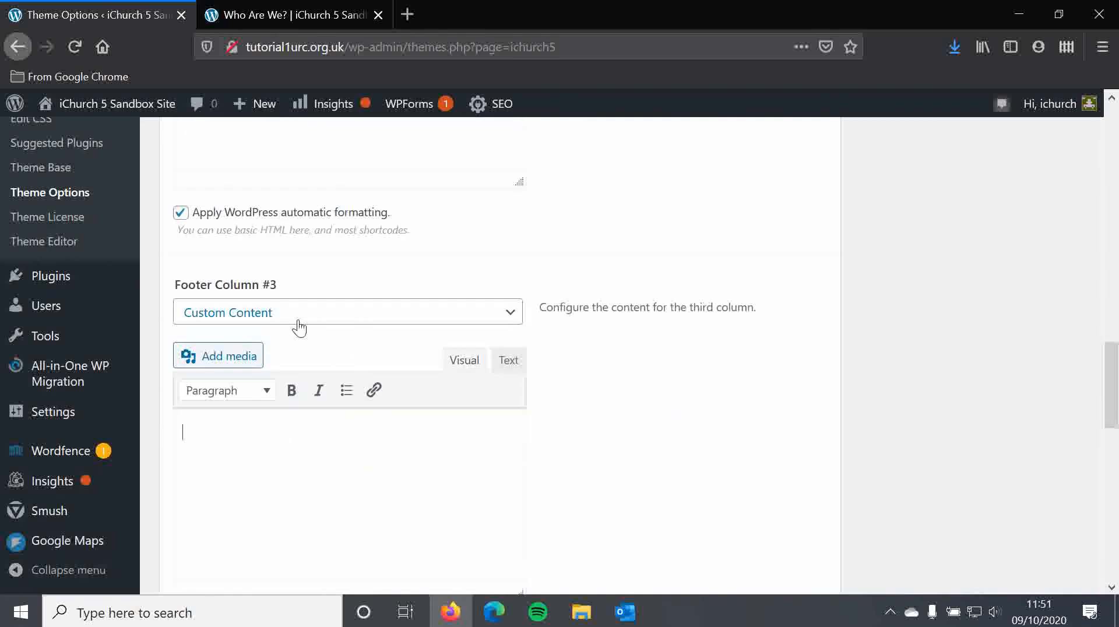
{"action": "left_click", "coordinate": [296, 318]}
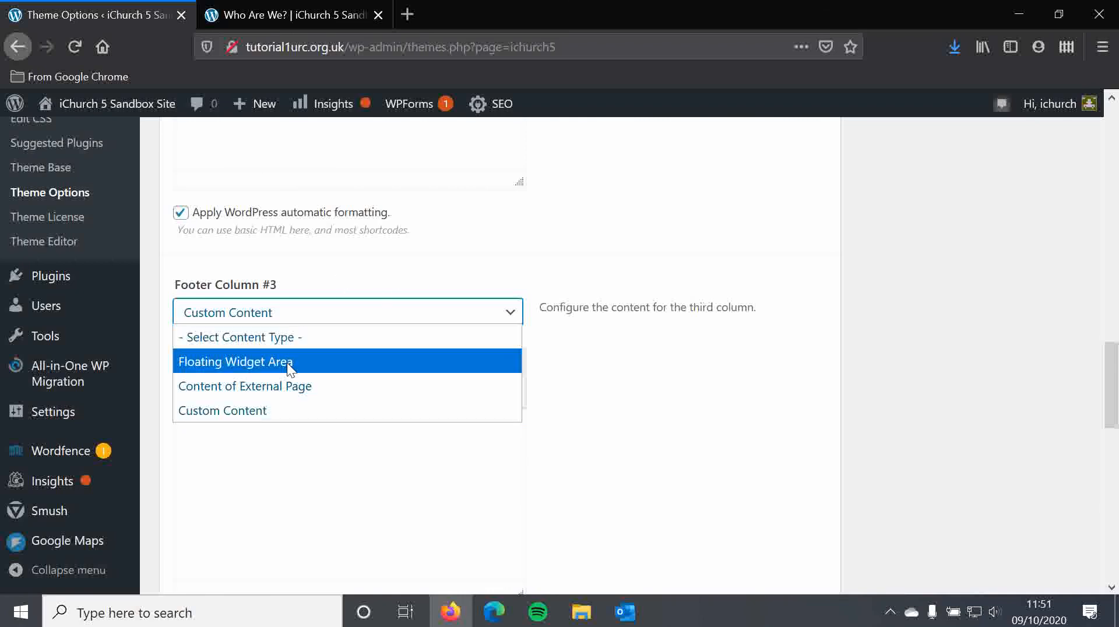
{"action": "left_click", "coordinate": [382, 257]}
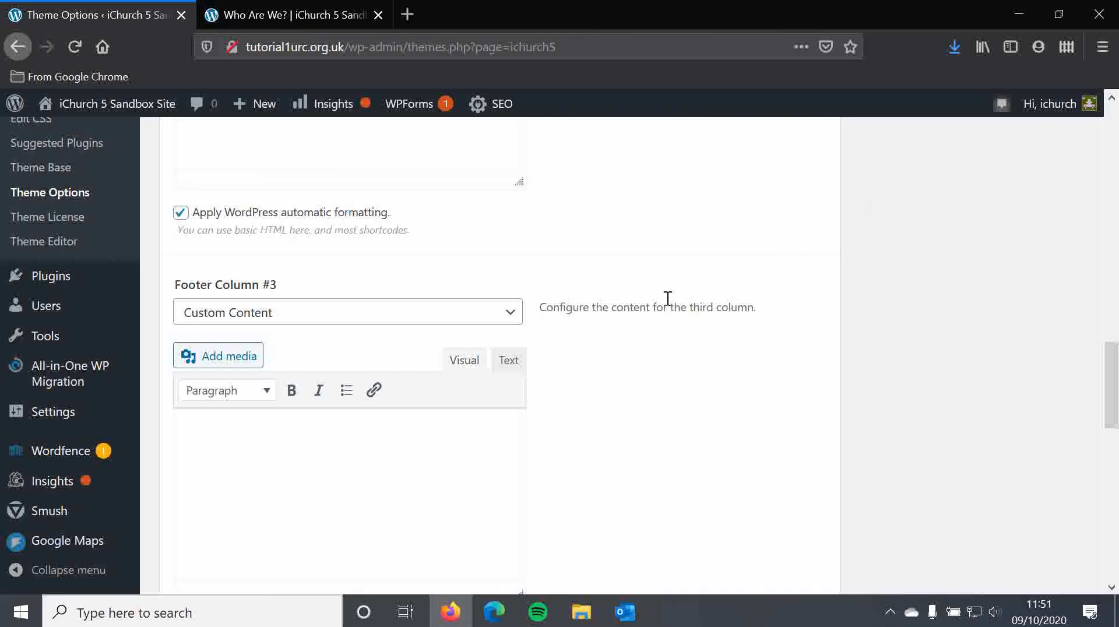
{"action": "scroll", "coordinate": [659, 335], "scroll_direction": "up", "scroll_amount": 3}
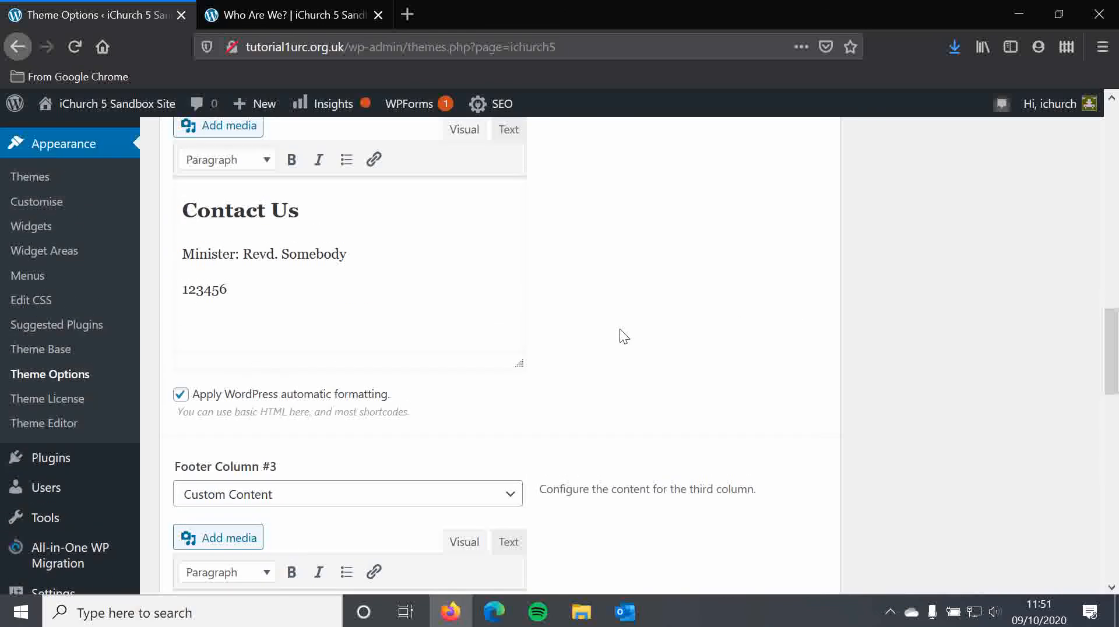
Step: Save the theme options with the new footer column content
{"action": "scroll", "coordinate": [428, 281], "scroll_direction": "up", "scroll_amount": 1}
{"action": "scroll", "coordinate": [429, 282], "scroll_direction": "up", "scroll_amount": 1}
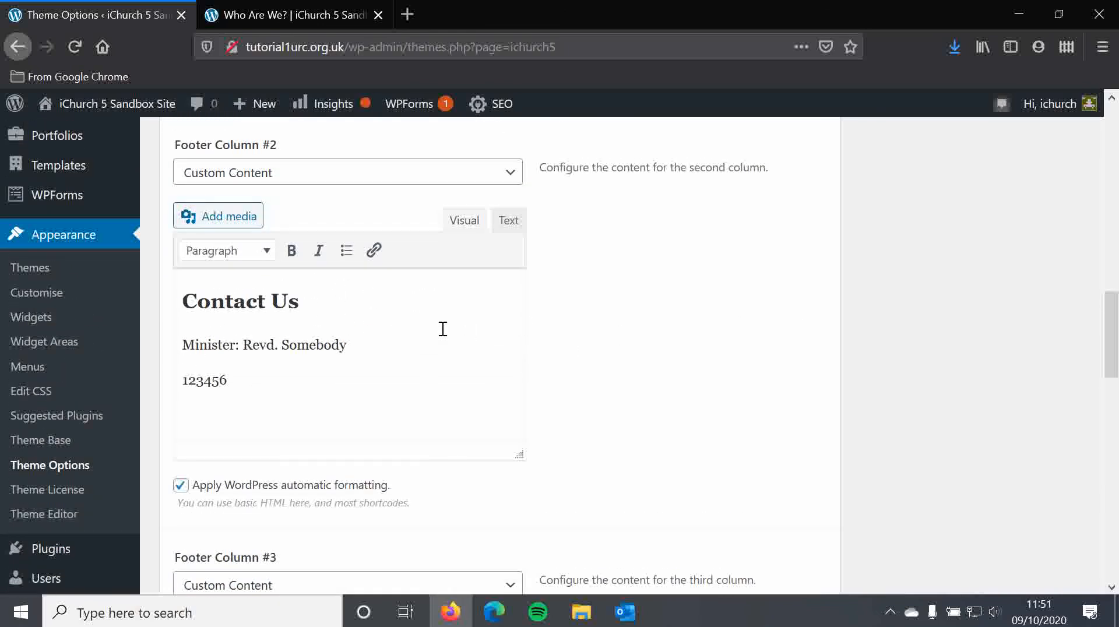
{"action": "scroll", "coordinate": [454, 330], "scroll_direction": "down", "scroll_amount": 6}
{"action": "scroll", "coordinate": [496, 315], "scroll_direction": "down", "scroll_amount": 3}
{"action": "scroll", "coordinate": [502, 315], "scroll_direction": "down", "scroll_amount": 4}
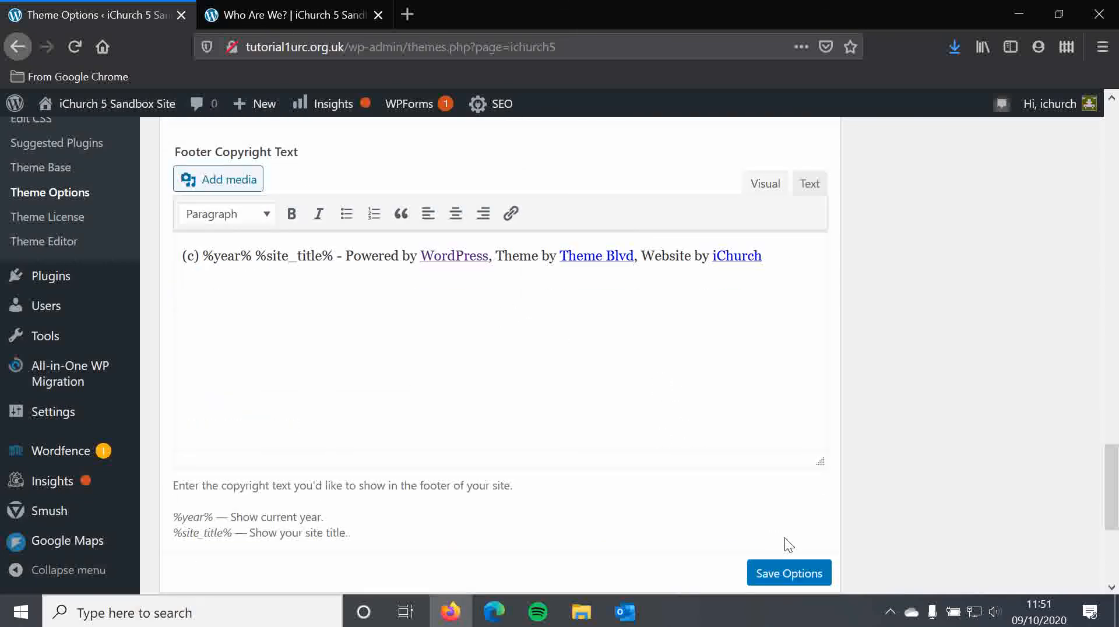
{"action": "left_click", "coordinate": [780, 576]}
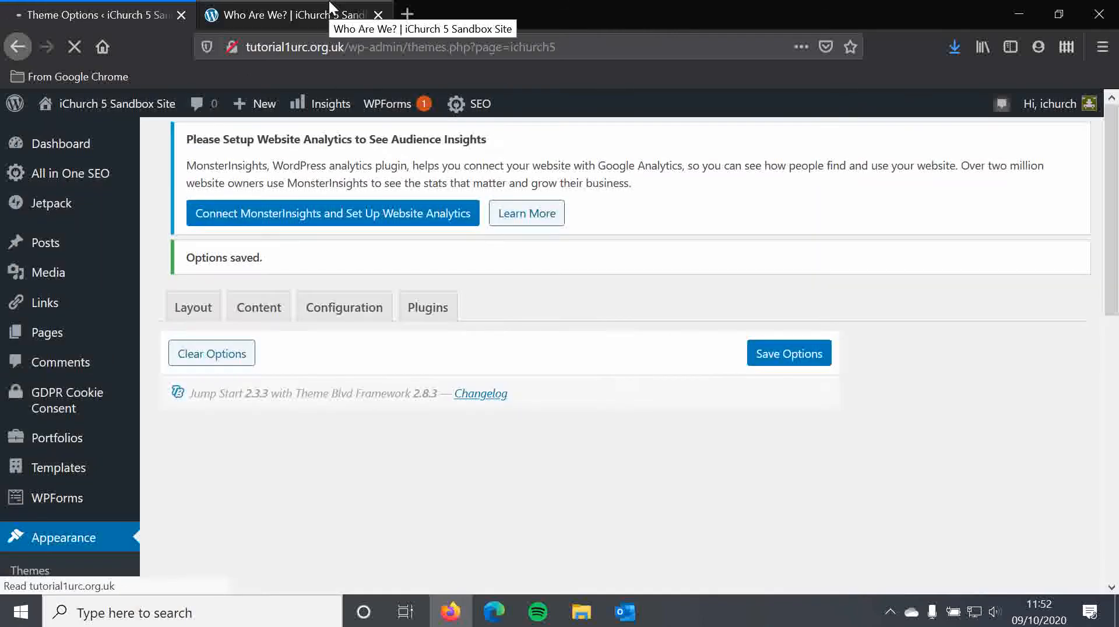
Step: Reload the live "Who Are We?" page and check how its footer columns look
{"action": "left_click", "coordinate": [328, 8]}
{"action": "left_click", "coordinate": [77, 46]}
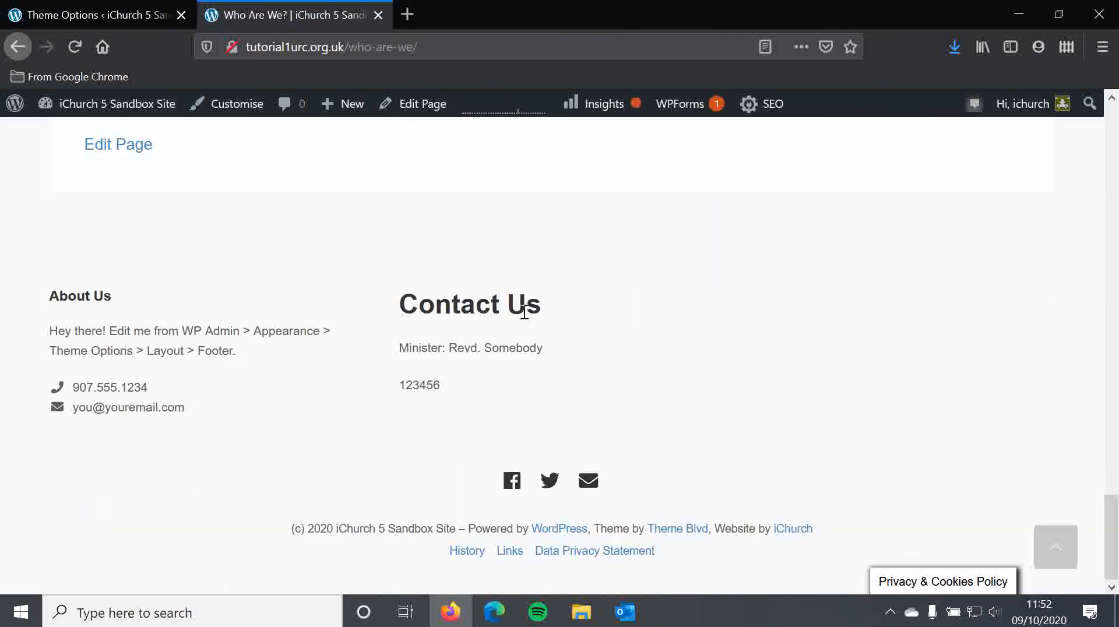
{"action": "scroll", "coordinate": [571, 304], "scroll_direction": "up", "scroll_amount": 3}
{"action": "scroll", "coordinate": [602, 403], "scroll_direction": "down", "scroll_amount": 3}
{"action": "scroll", "coordinate": [606, 397], "scroll_direction": "up", "scroll_amount": 15}
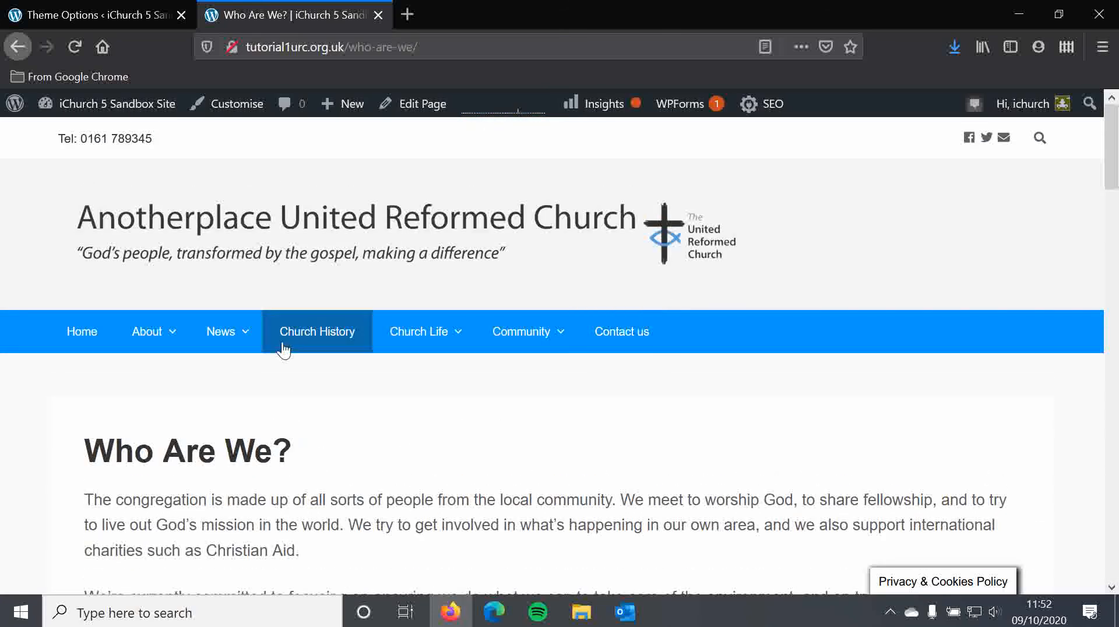
Step: Open the site's Church History page and check the footer columns there
{"action": "left_click", "coordinate": [306, 345]}
{"action": "scroll", "coordinate": [302, 341], "scroll_direction": "down", "scroll_amount": 6}
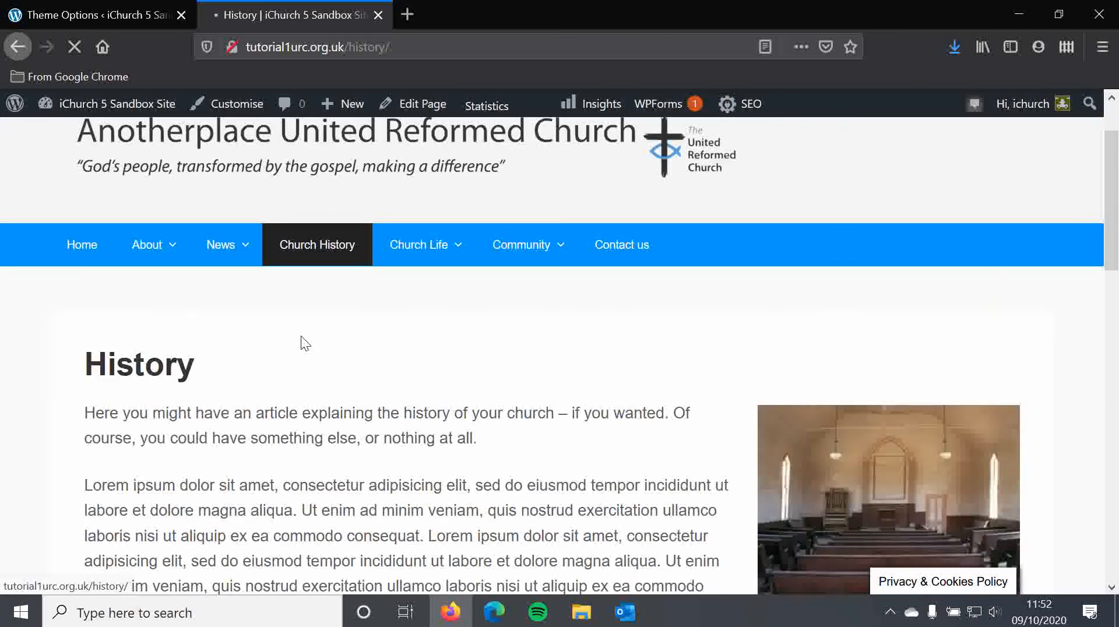
{"action": "scroll", "coordinate": [310, 323], "scroll_direction": "down", "scroll_amount": 6}
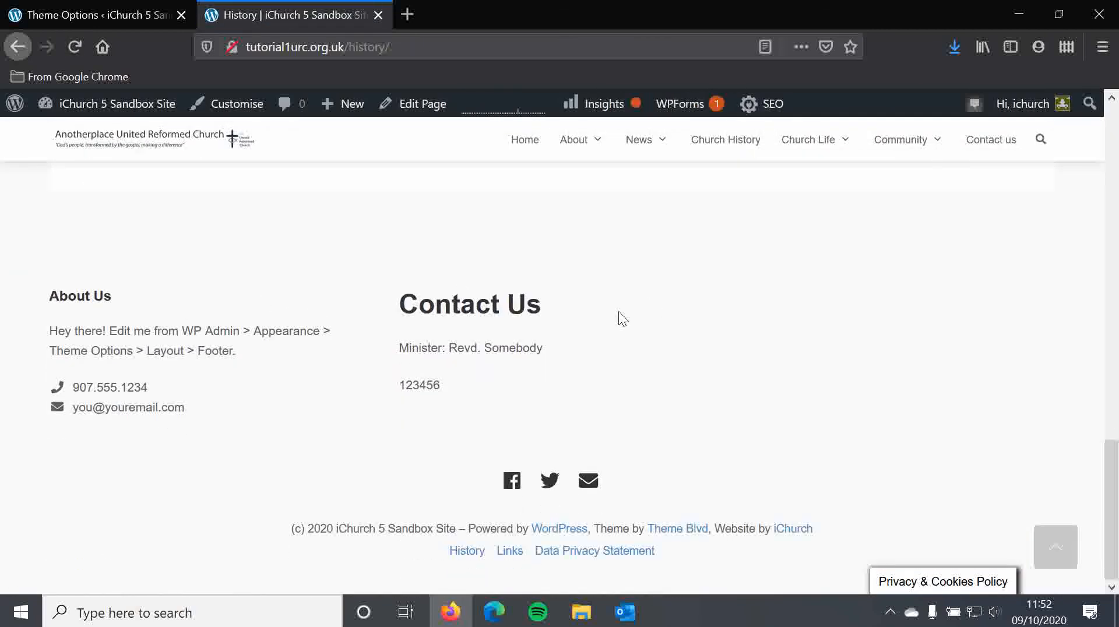
Step: Return to the Theme Options page and collapse the Footer section of the layout settings
{"action": "left_click", "coordinate": [149, 14]}
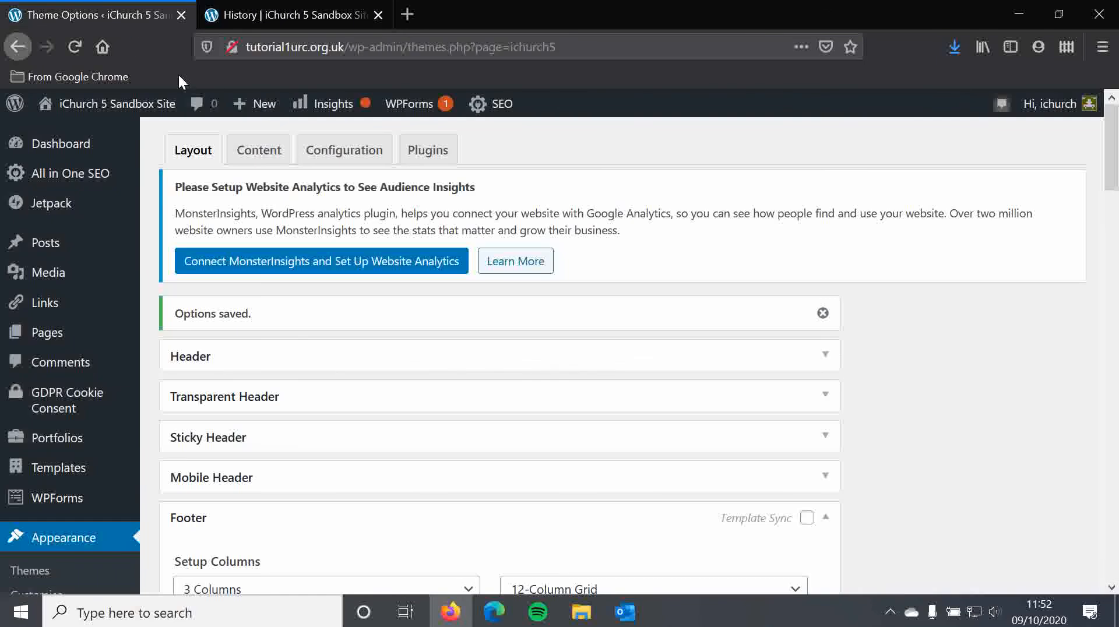
{"action": "scroll", "coordinate": [392, 396], "scroll_direction": "down", "scroll_amount": 3}
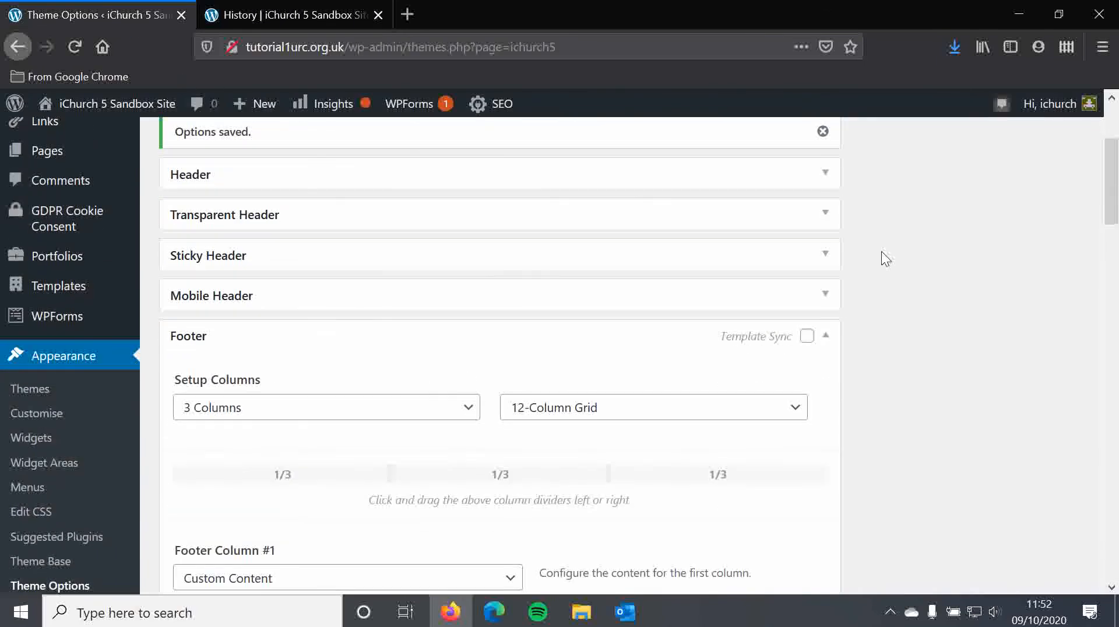
{"action": "left_click", "coordinate": [826, 335]}
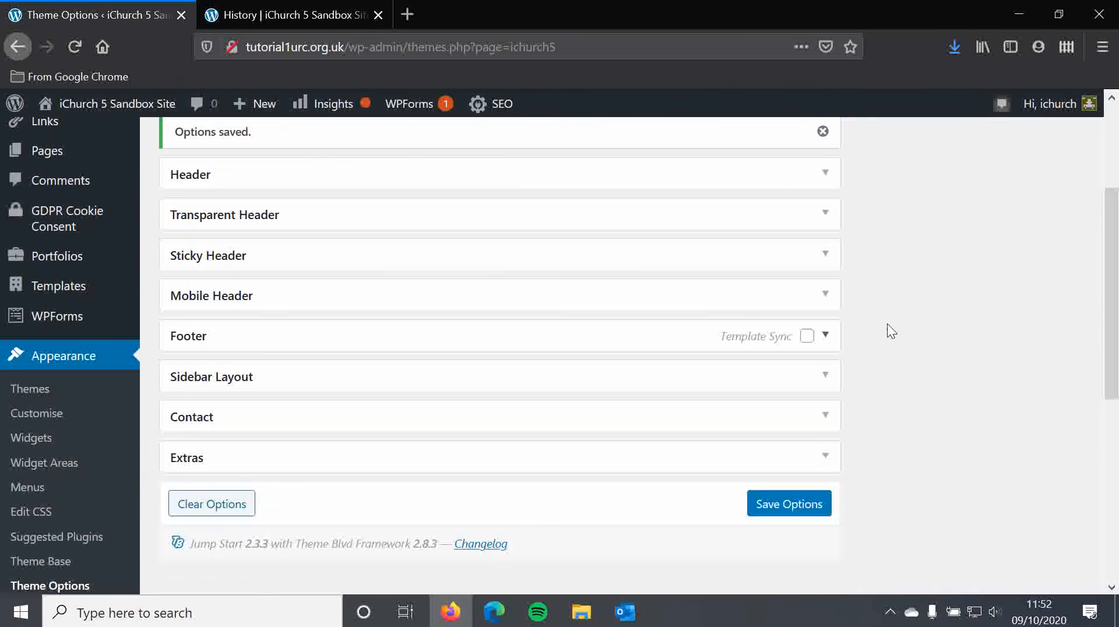